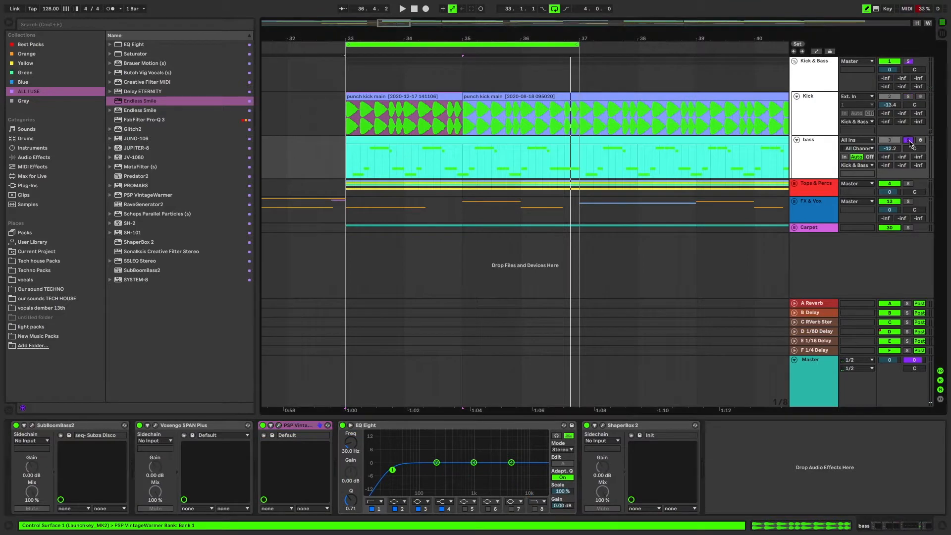
# Step: Inspect the settings of PSP VintageWarmer and ShaperBox 2 on the bass track, closing each plug-in window after viewing
pyautogui.click(279, 425)
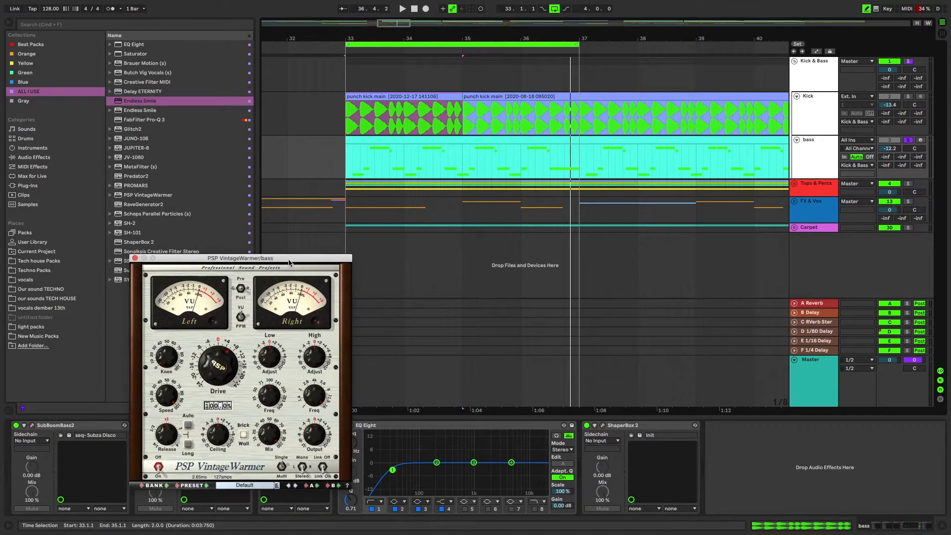
pyautogui.moveTo(287, 263); pyautogui.dragTo(348, 224)
pyautogui.click(195, 221)
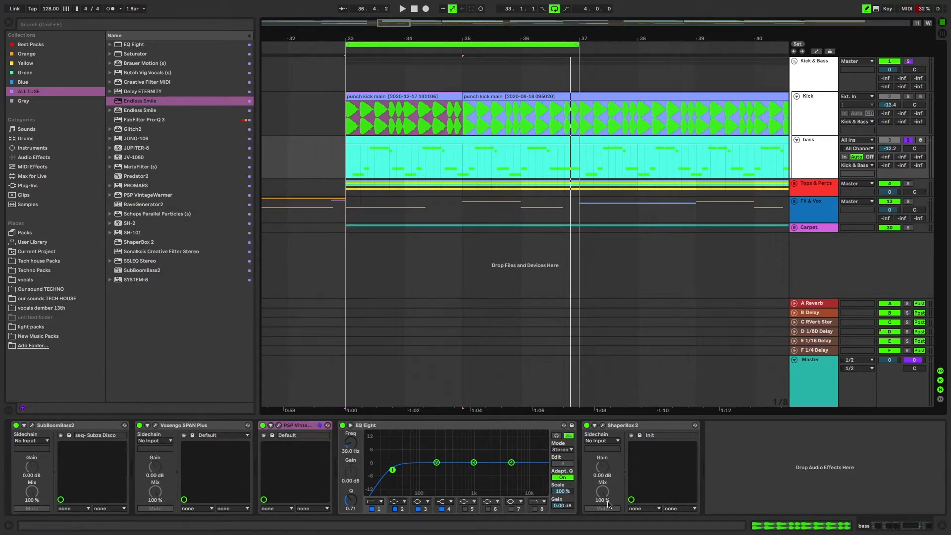
pyautogui.click(603, 426)
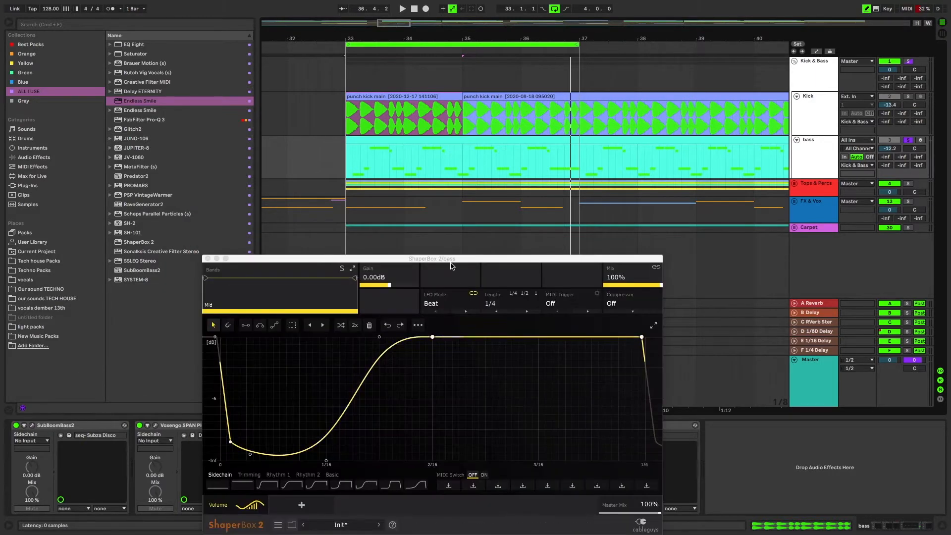
pyautogui.moveTo(218, 256); pyautogui.dragTo(257, 232)
pyautogui.click(246, 233)
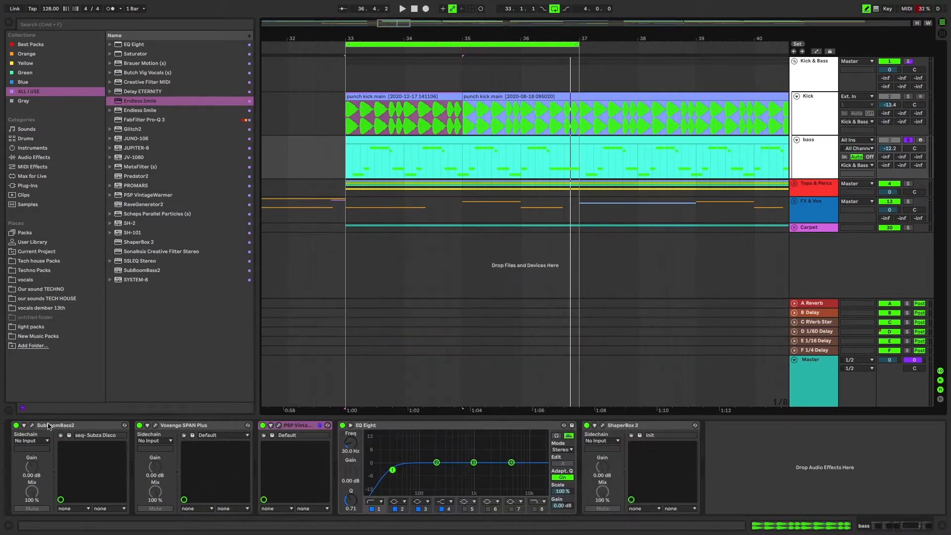
# Step: Inspect the SubBoomBass2 synth's settings on the bass track and close its window
pyautogui.click(32, 426)
pyautogui.moveTo(221, 119); pyautogui.dragTo(387, 148)
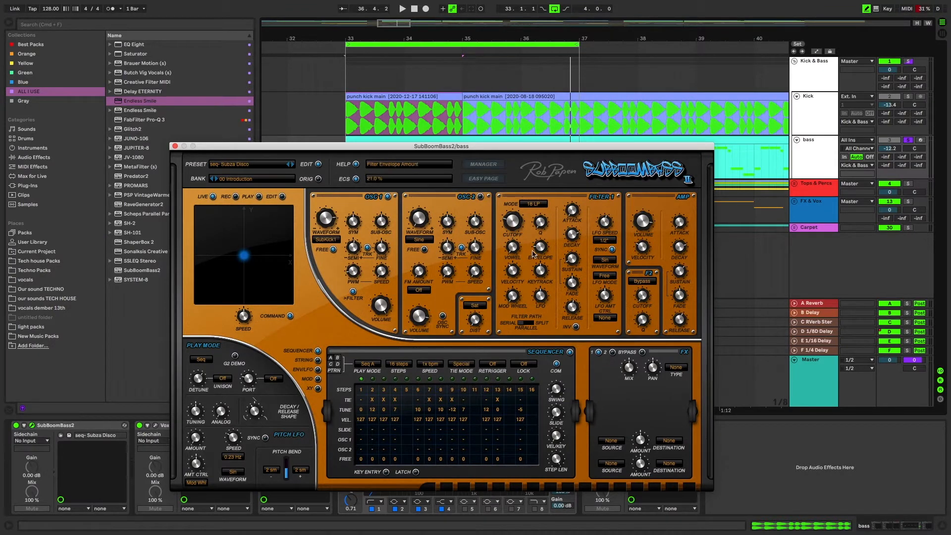
pyautogui.click(175, 146)
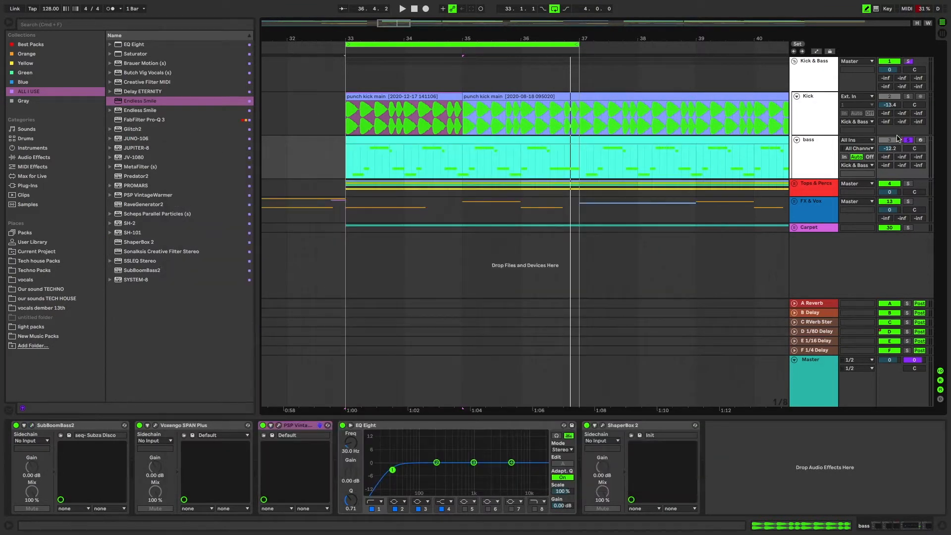
# Step: Play the looped kick and bass section, switching the solos on the kick and bass tracks to compare them
pyautogui.press('space')
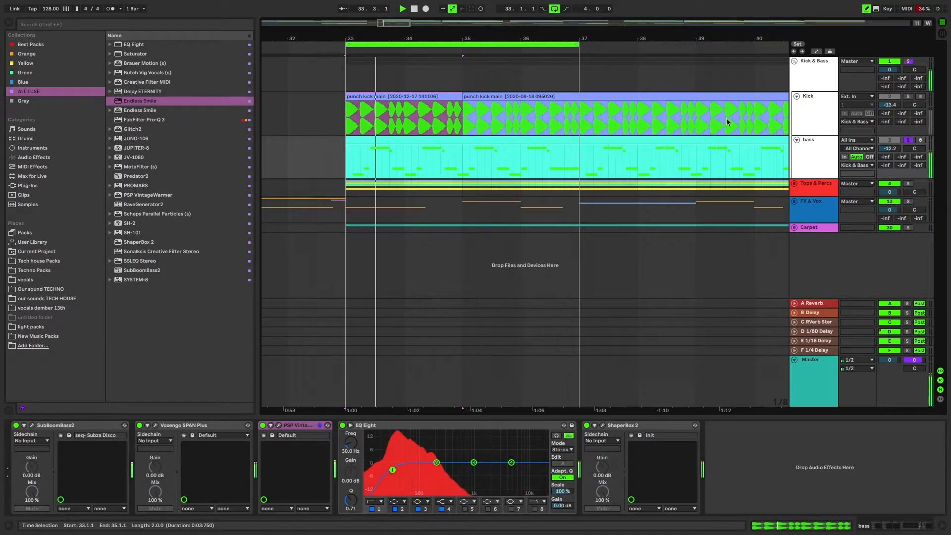
pyautogui.click(910, 61)
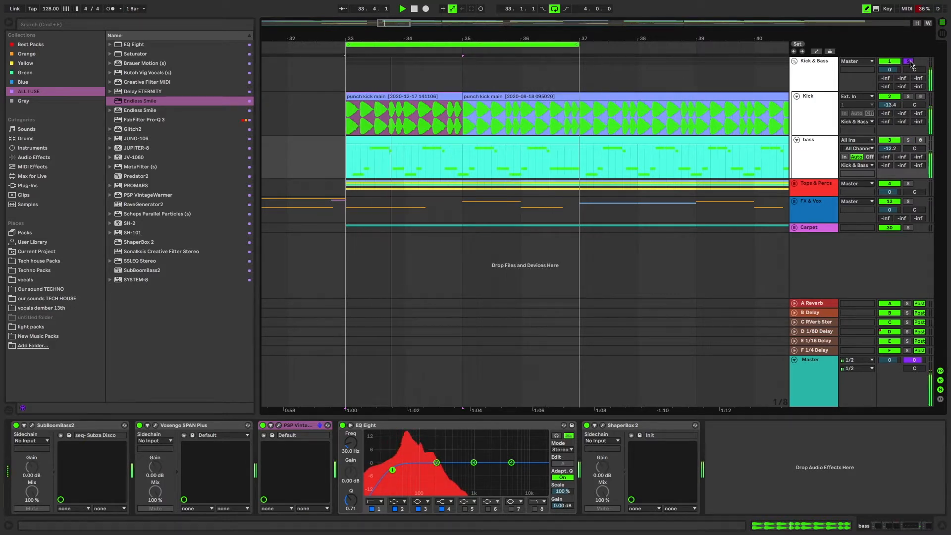
pyautogui.click(908, 140)
pyautogui.click(908, 141)
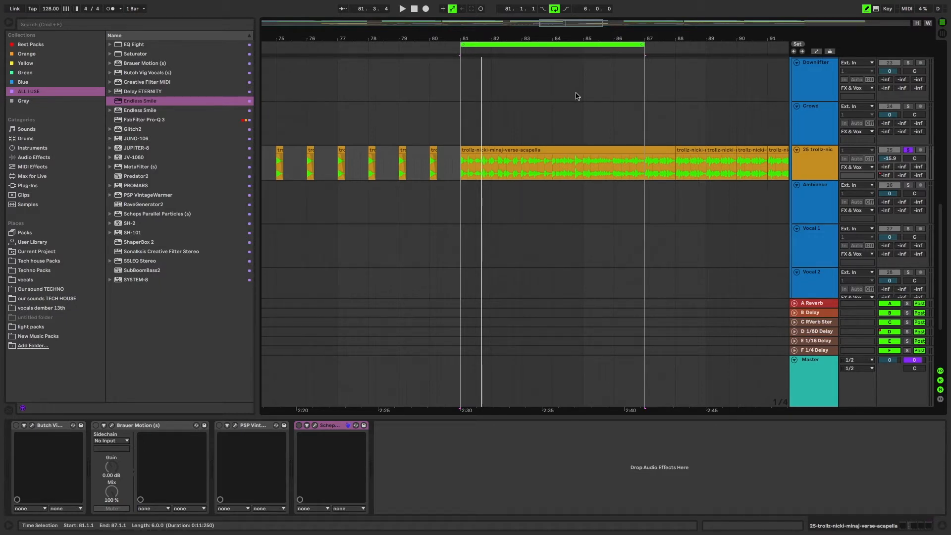
# Step: Audition the soloed acapella loop while inspecting the bypassed Butch Vig Vocals, and enable the plug-in
pyautogui.press('space')
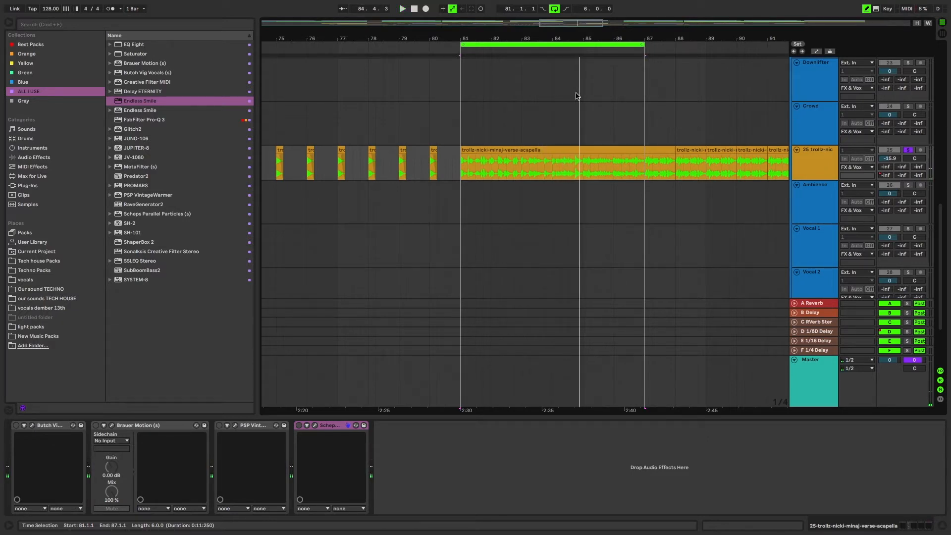
pyautogui.click(26, 426)
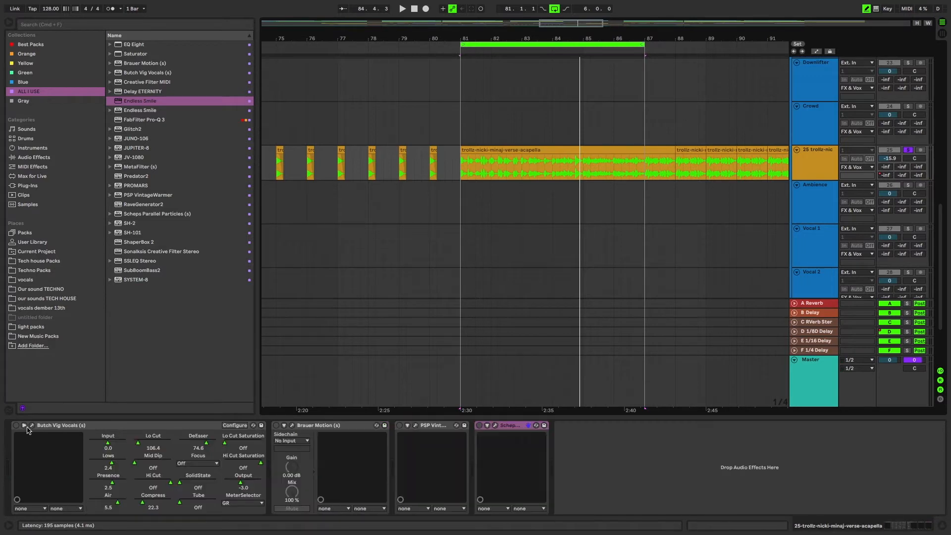
pyautogui.click(32, 426)
pyautogui.moveTo(252, 149); pyautogui.dragTo(249, 73)
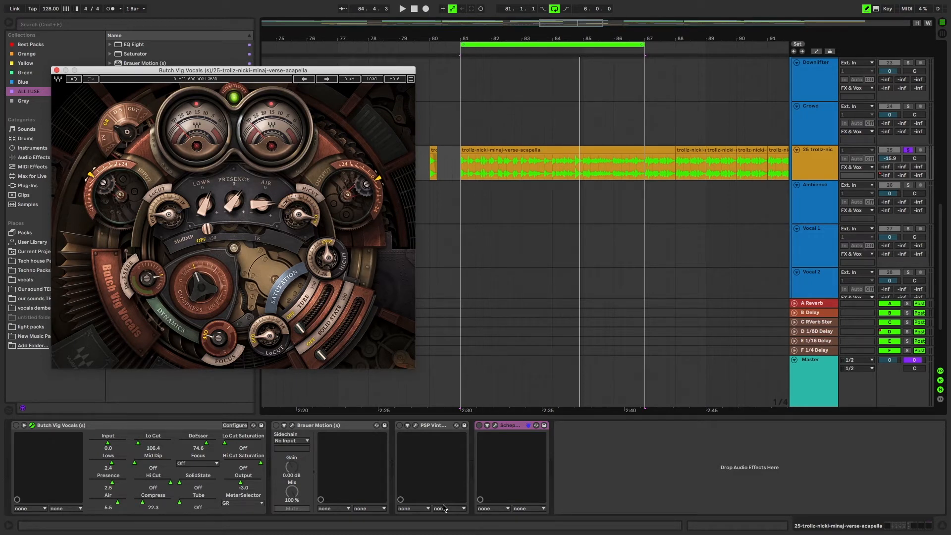
pyautogui.press('space')
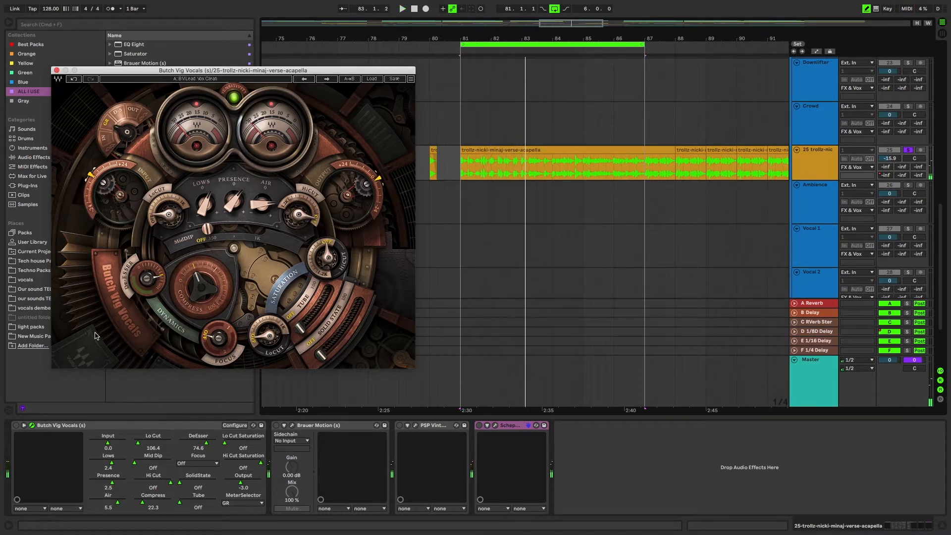
pyautogui.click(13, 429)
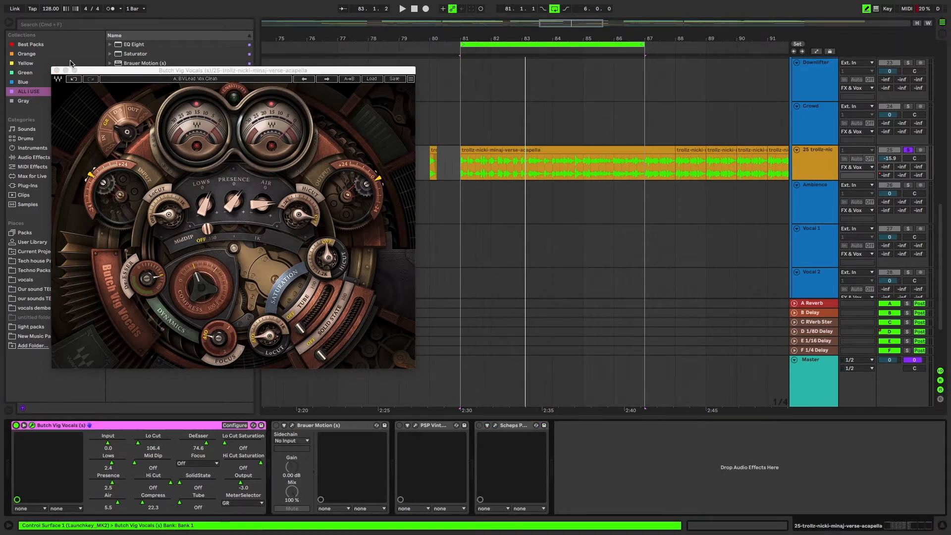
pyautogui.click(56, 71)
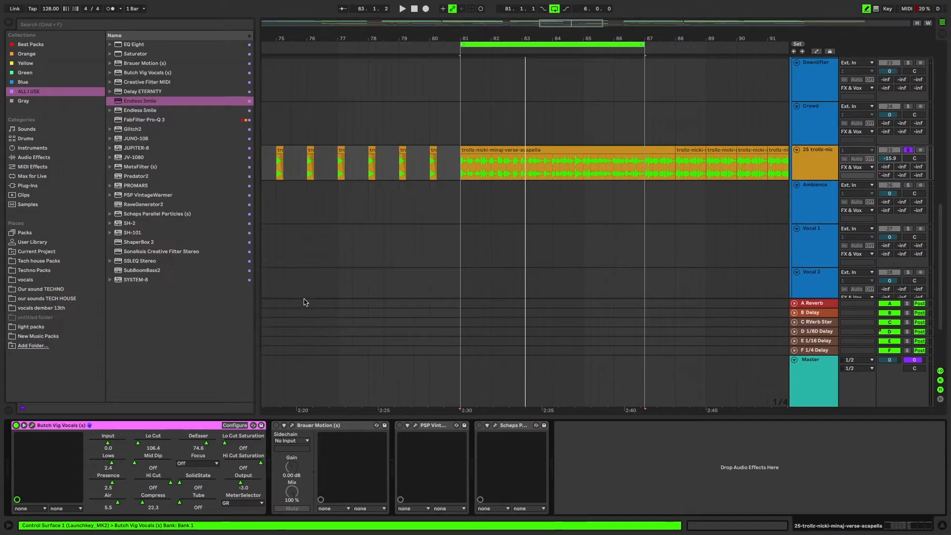
# Step: Enable Brauer Motion on the acapella track and audition the loop with its window open
pyautogui.click(275, 425)
pyautogui.click(293, 426)
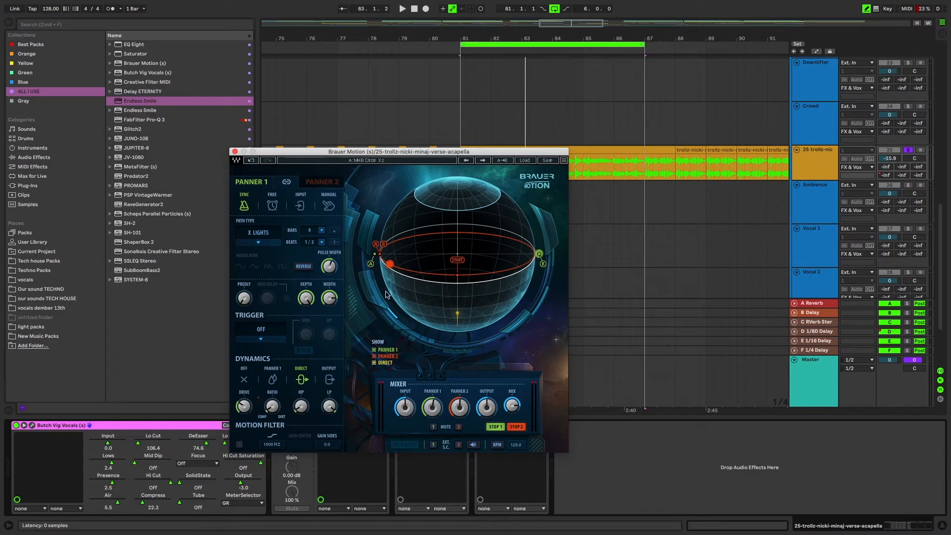
pyautogui.press('space')
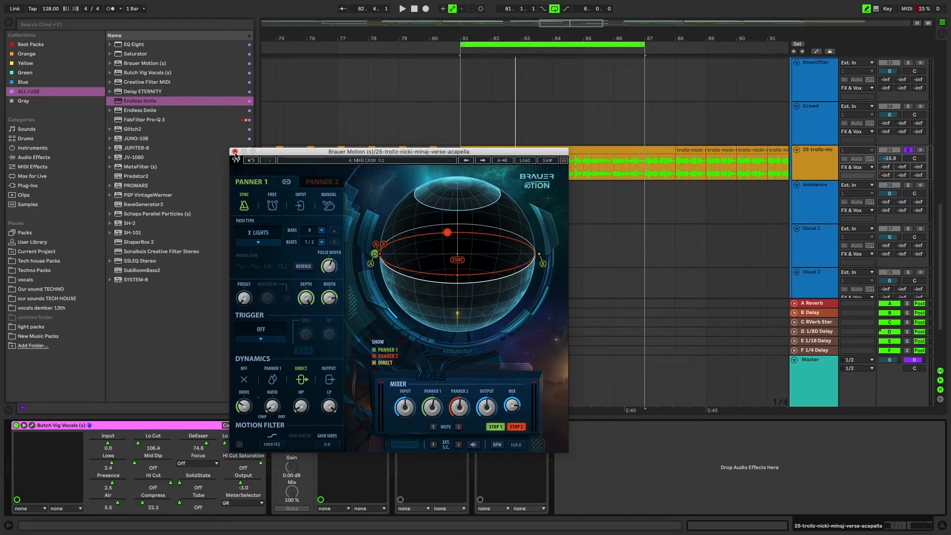
pyautogui.click(235, 151)
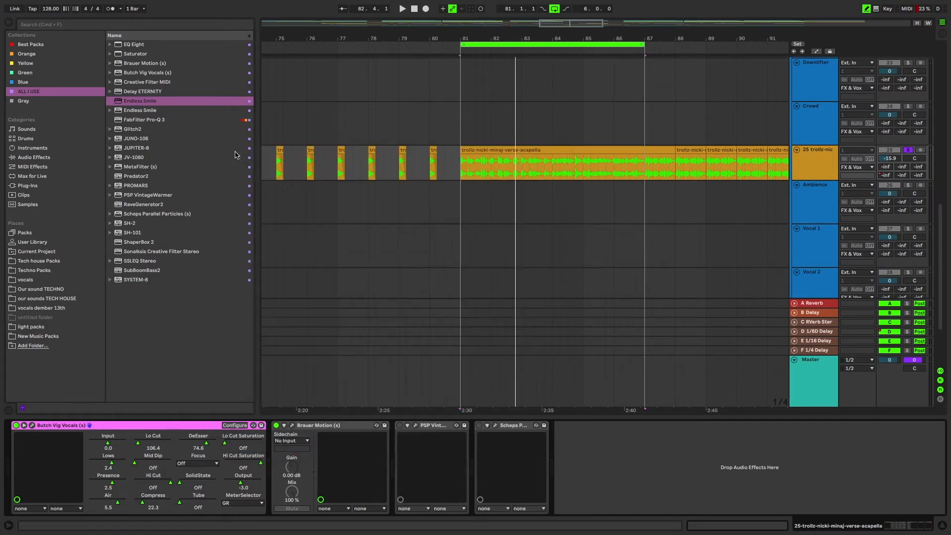
# Step: Enable PSP VintageWarmer on the acapella track and inspect its settings
pyautogui.click(416, 426)
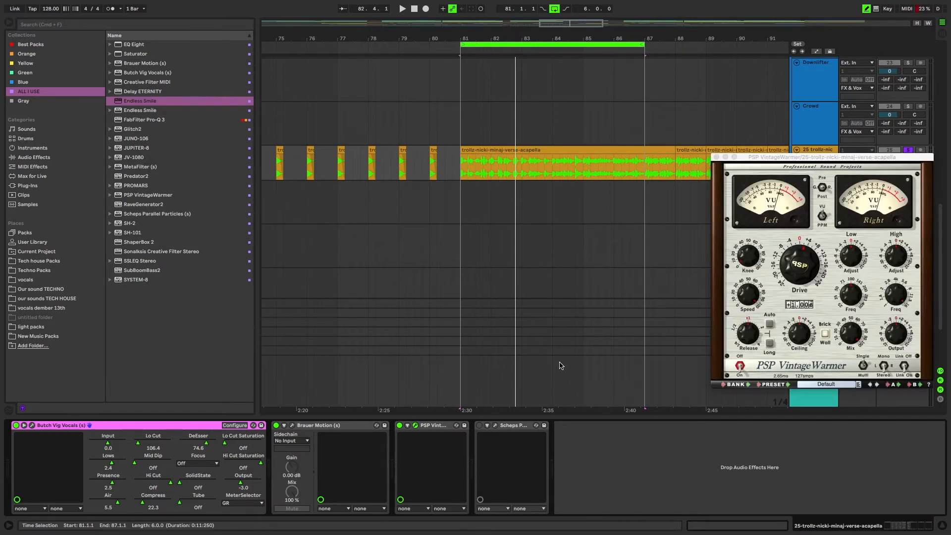
pyautogui.moveTo(821, 160); pyautogui.dragTo(688, 124)
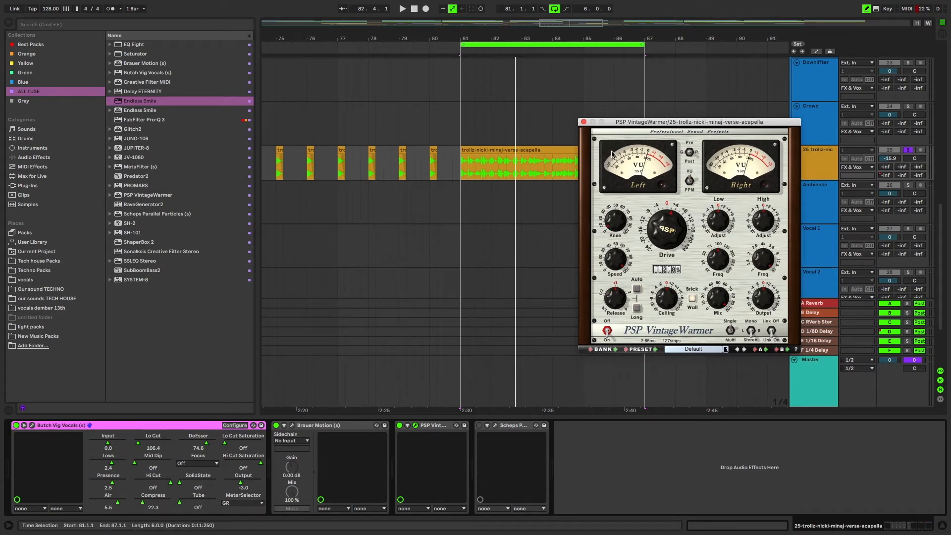
pyautogui.click(584, 122)
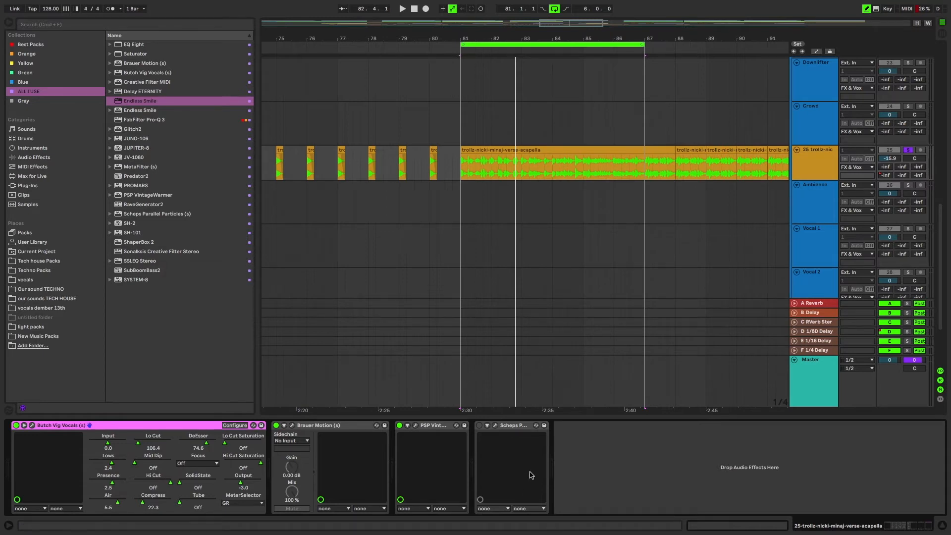
# Step: Enable Scheps Parallel Particles on the acapella track and display its plug-in window
pyautogui.click(480, 426)
pyautogui.click(496, 425)
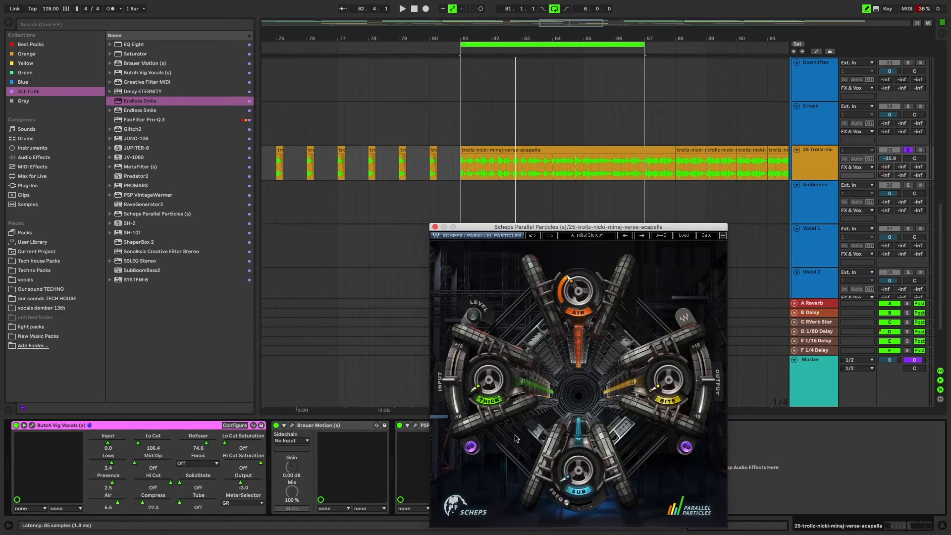
pyautogui.moveTo(595, 226); pyautogui.dragTo(404, 106)
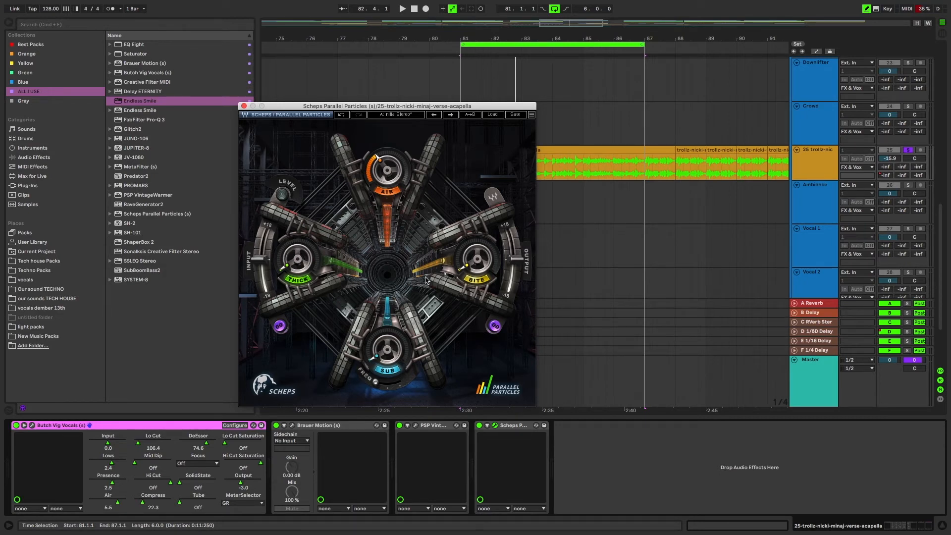
# Step: Audition the processed acapella with Scheps Parallel Particles, Brauer Motion and PSP VintageWarmer shown side by side, closing all three windows after playback
pyautogui.press('space')
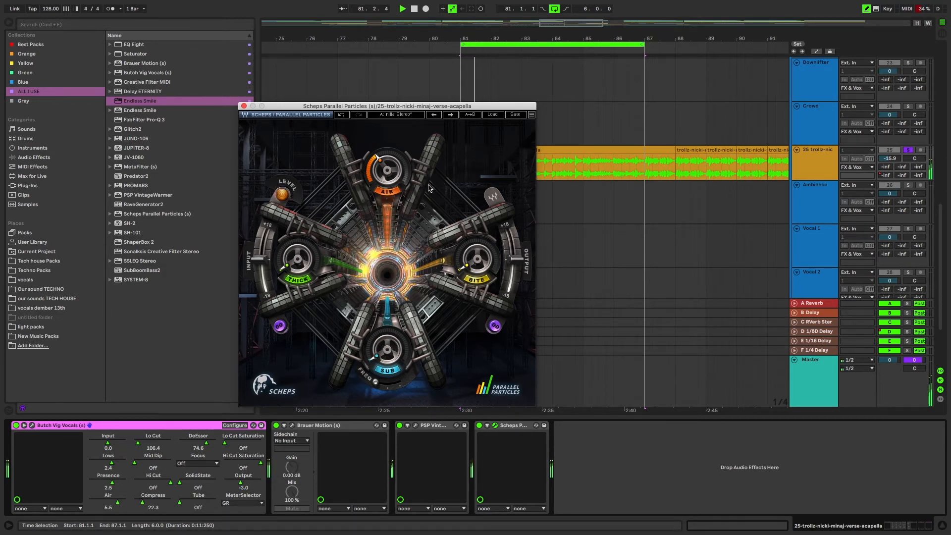
pyautogui.click(291, 425)
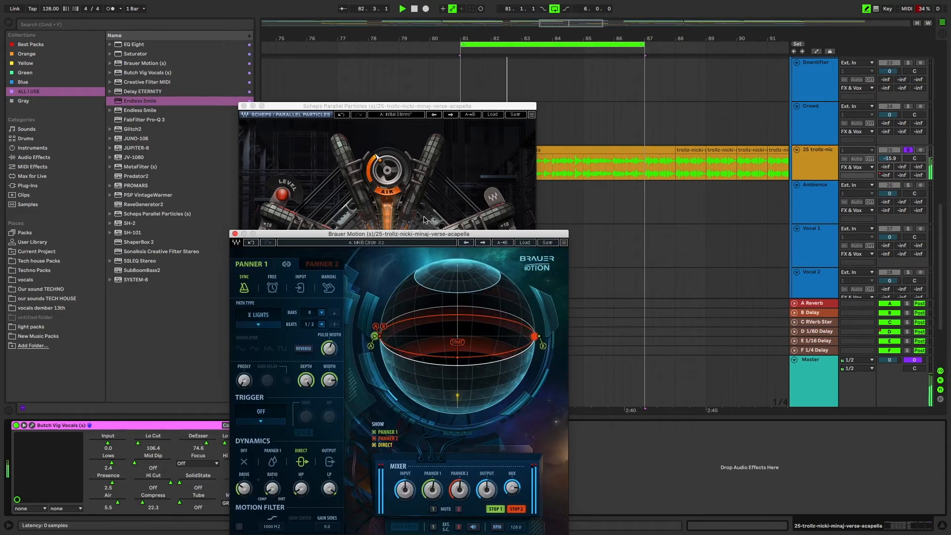
pyautogui.moveTo(424, 233); pyautogui.dragTo(747, 130)
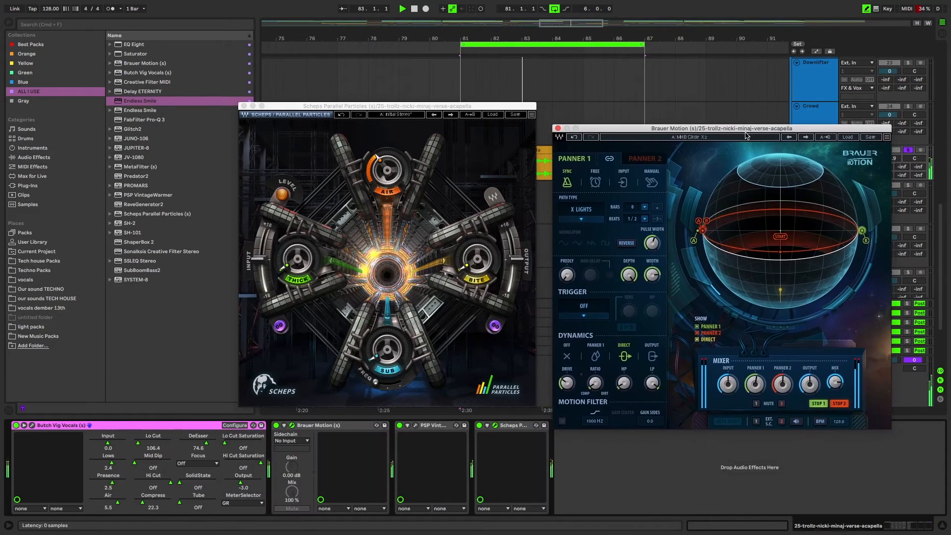
pyautogui.click(415, 426)
pyautogui.moveTo(682, 216); pyautogui.dragTo(108, 77)
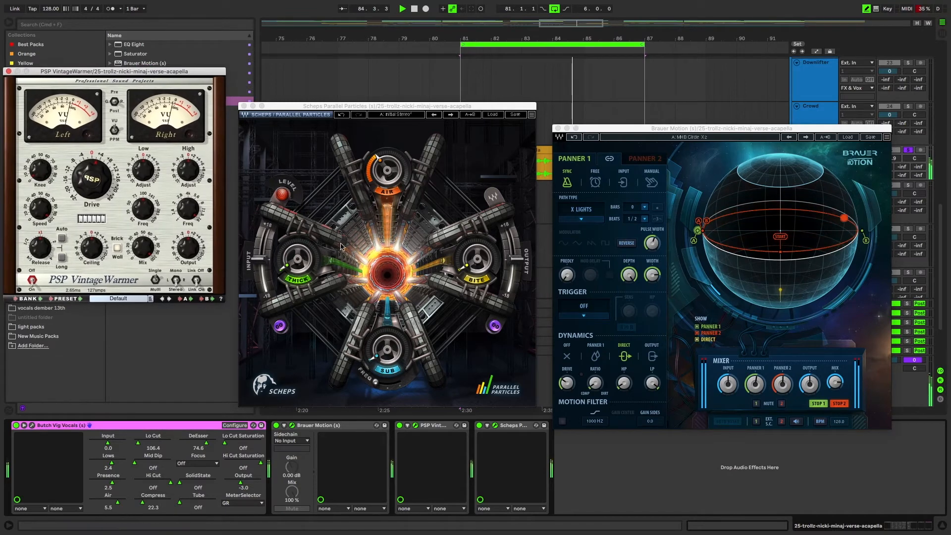
pyautogui.press('space')
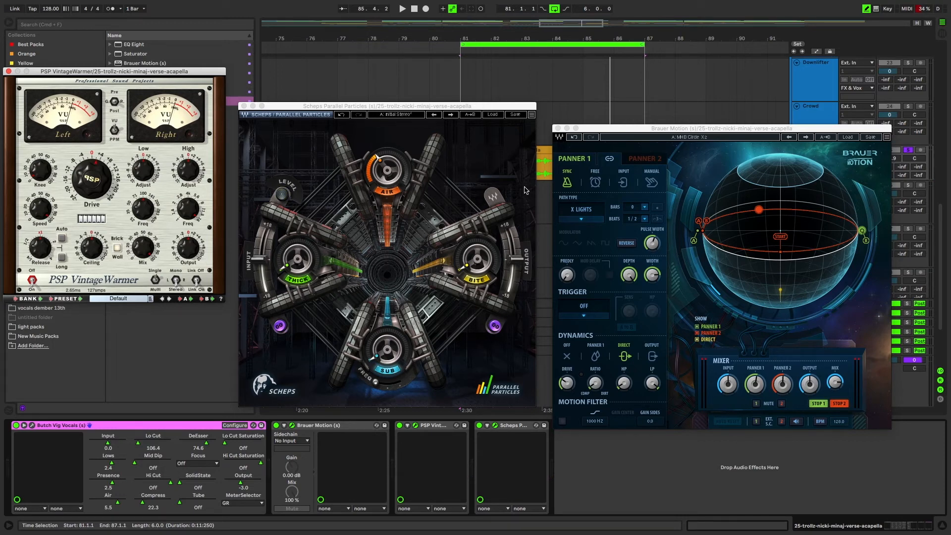
pyautogui.click(558, 129)
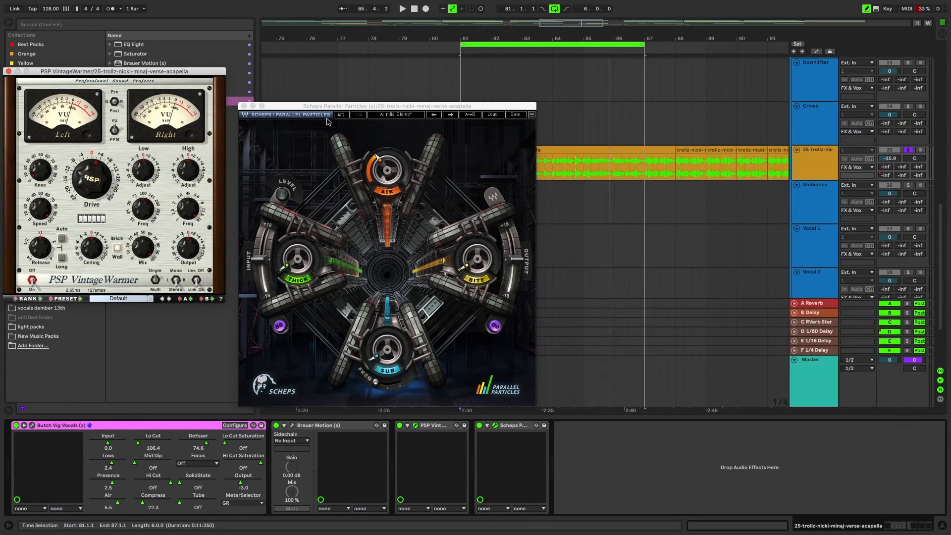
pyautogui.click(243, 106)
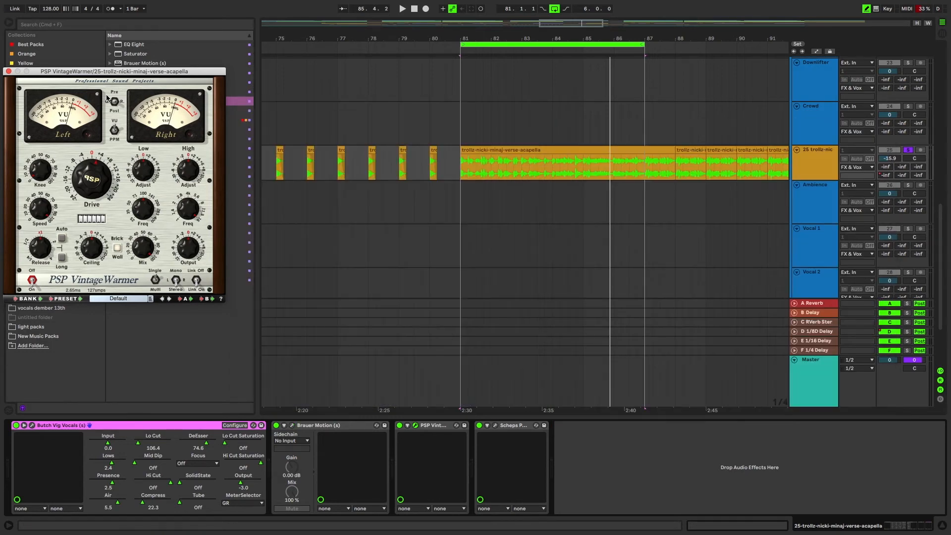
pyautogui.click(7, 71)
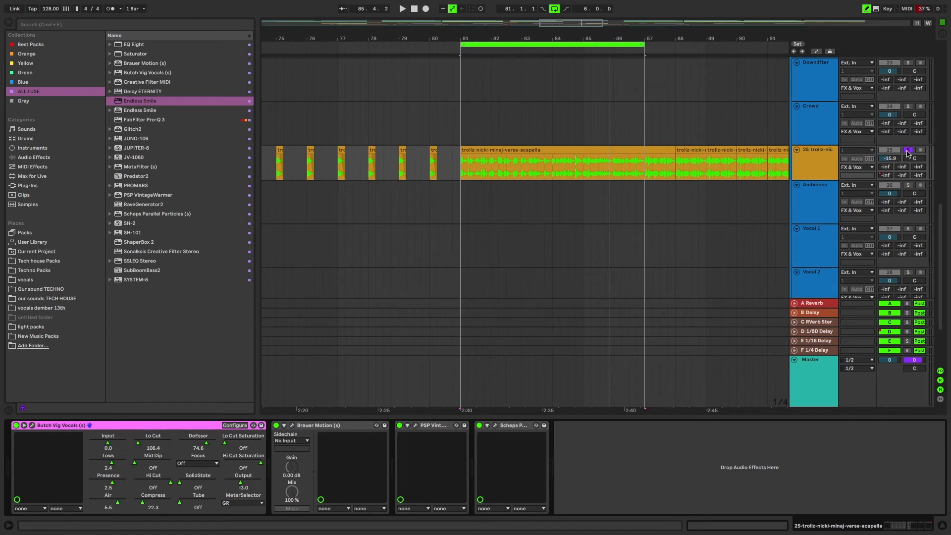
# Step: Unsolo the acapella track and play it in the full mix with the arrangement loop turned off
pyautogui.click(908, 150)
pyautogui.press('space')
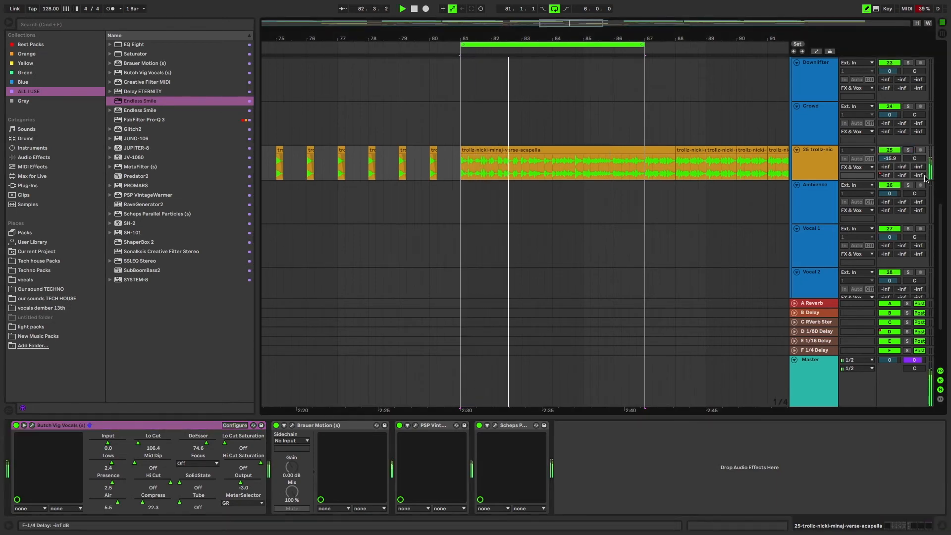
pyautogui.click(555, 9)
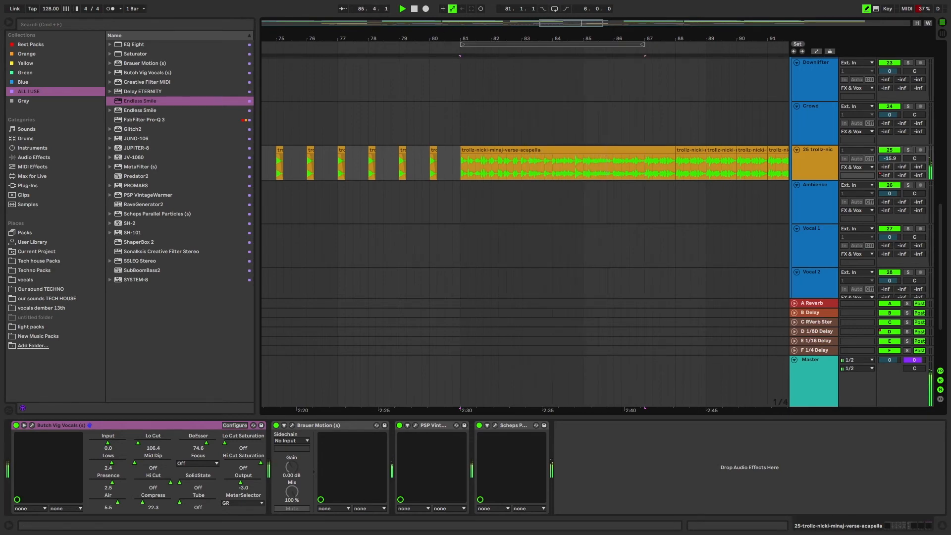